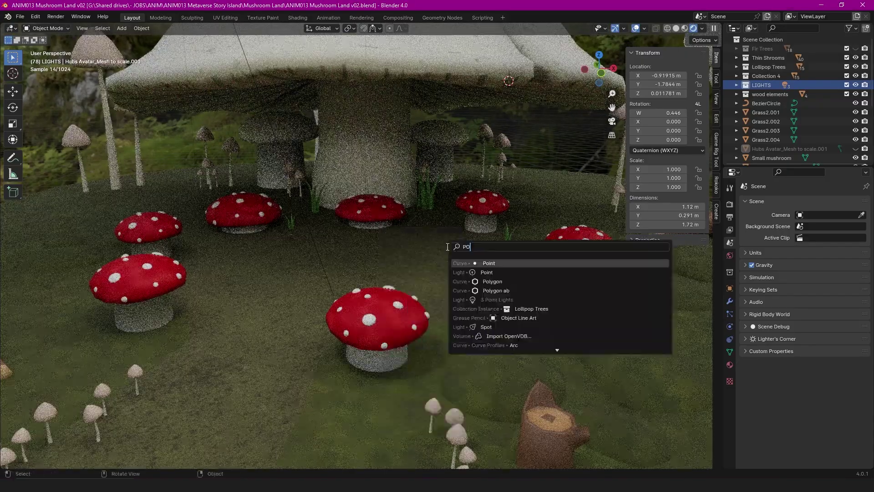
Add a point light and move it above the small red mushroom in front of the main mushroom's stem
key(Return)
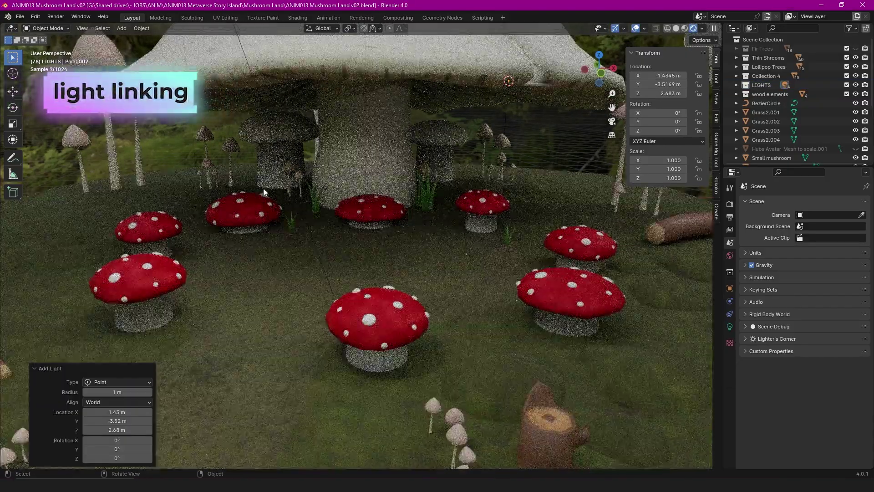
middle_drag(482, 181, 471, 192)
click(12, 92)
drag(439, 92, 437, 166)
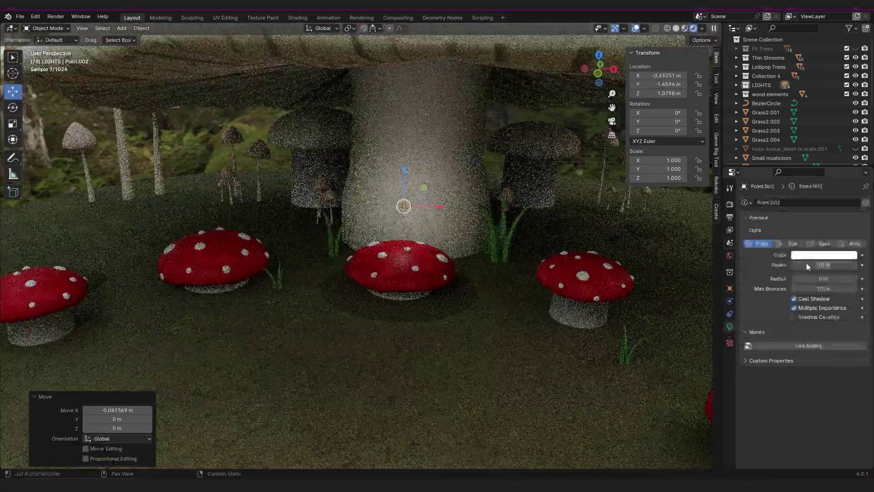
Set the point light's power to 50 W
click(814, 265)
text(50)
key(Return)
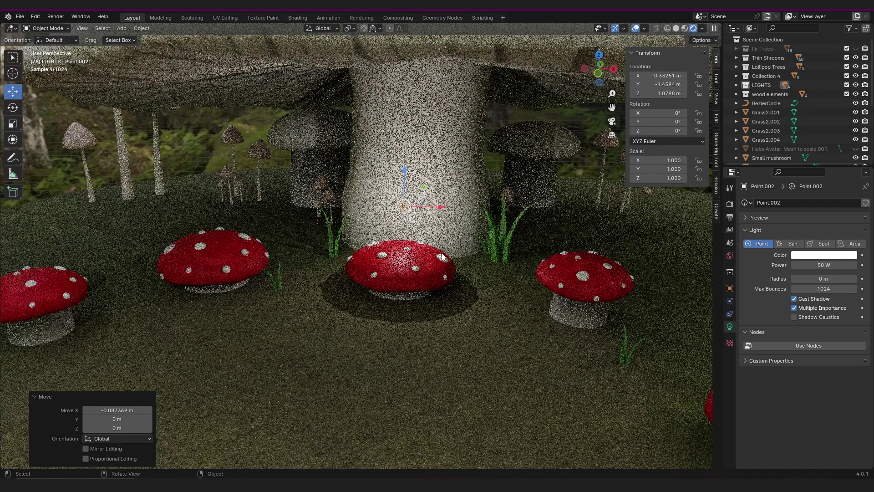
Create a new light linking collection in the point light's object shading settings
click(729, 288)
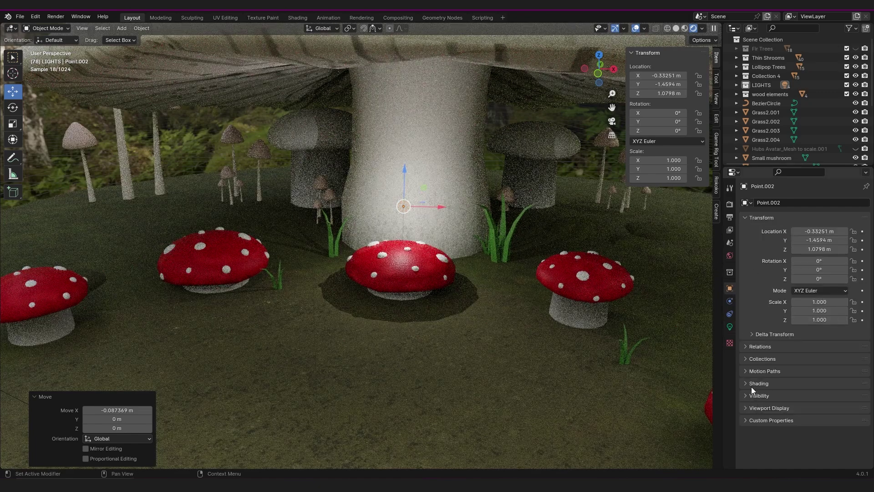
click(757, 383)
click(806, 419)
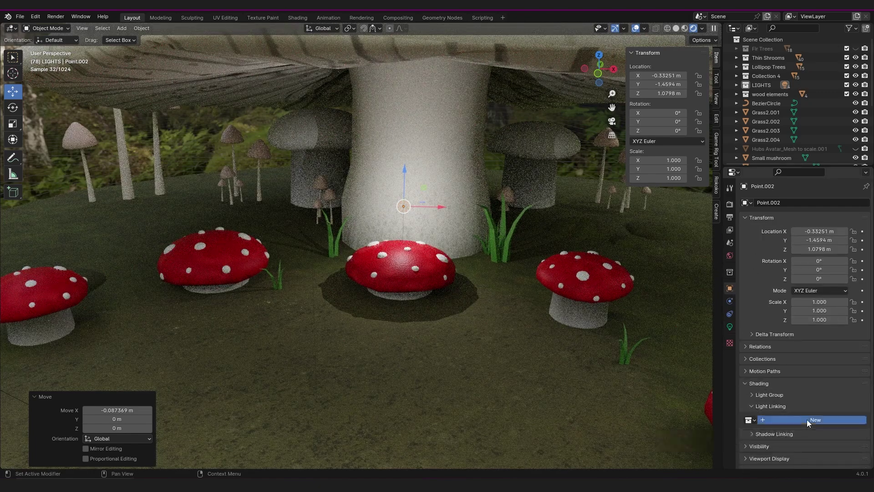
Add Main mushroom Base to the point light's light linking collection and toggle its inclusion off and back on
click(421, 253)
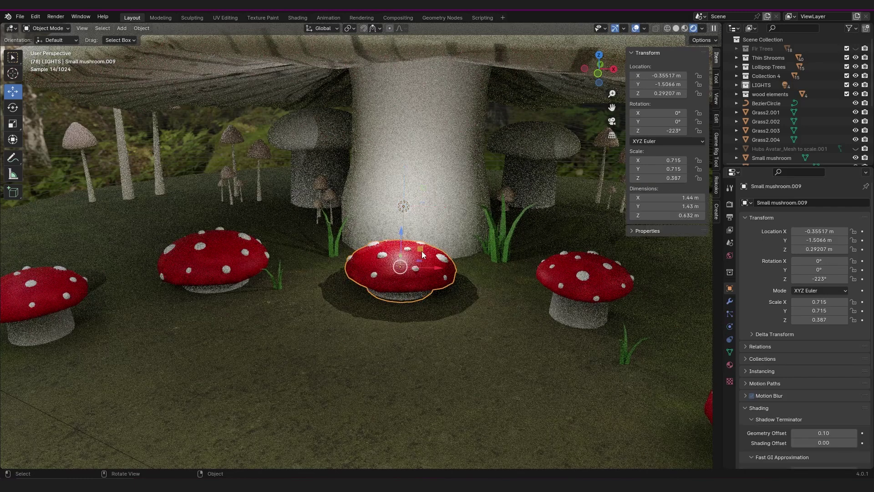
click(440, 114)
click(736, 76)
click(404, 207)
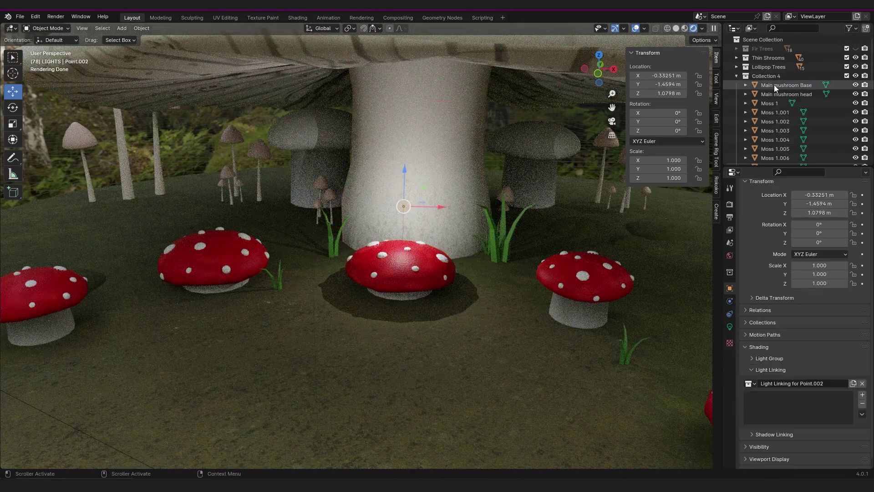
drag(776, 86, 774, 411)
click(404, 207)
click(847, 397)
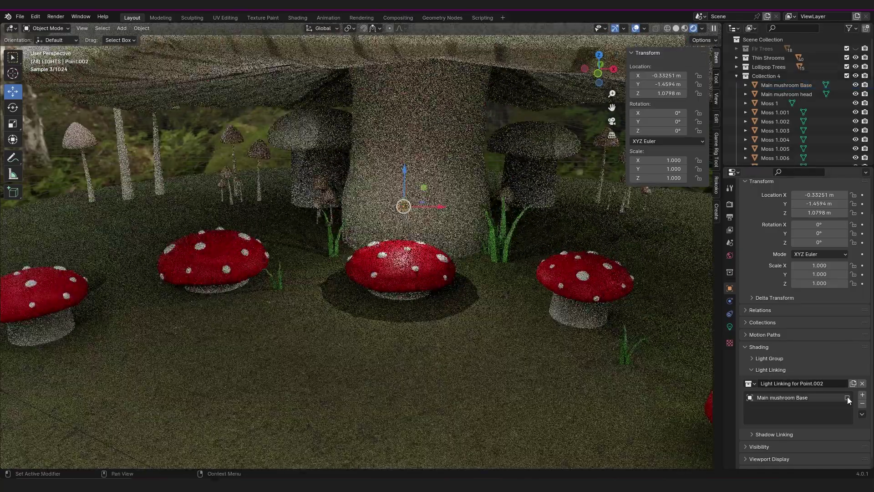
click(847, 397)
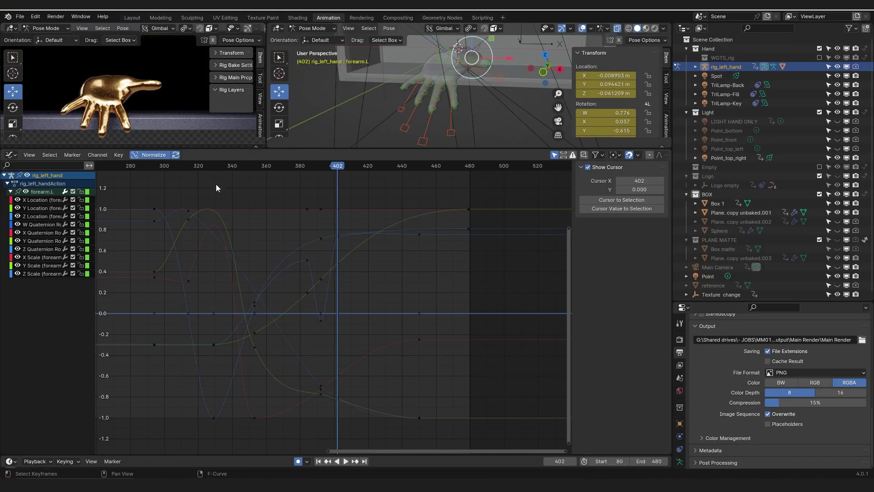
Apply Butterworth Smooth to the forearm.L curve keyframes between about frames 330 and 470
drag(216, 184, 452, 438)
click(118, 155)
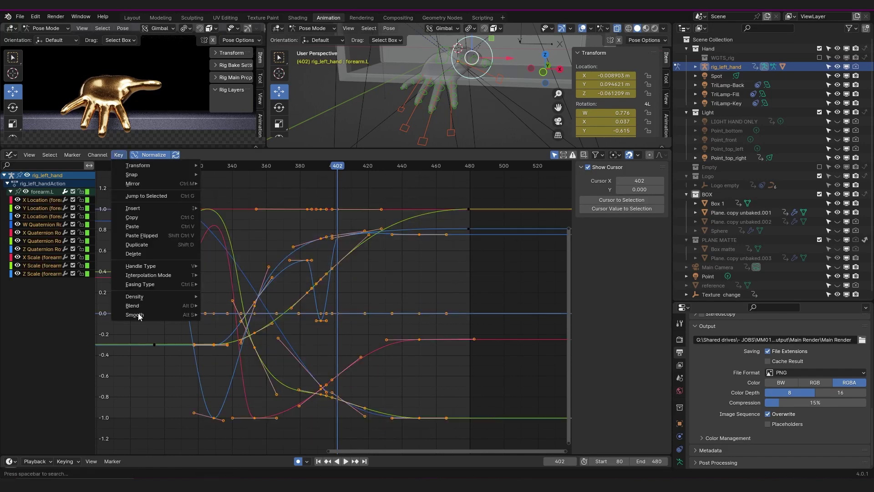
mouse_move(137, 315)
click(246, 333)
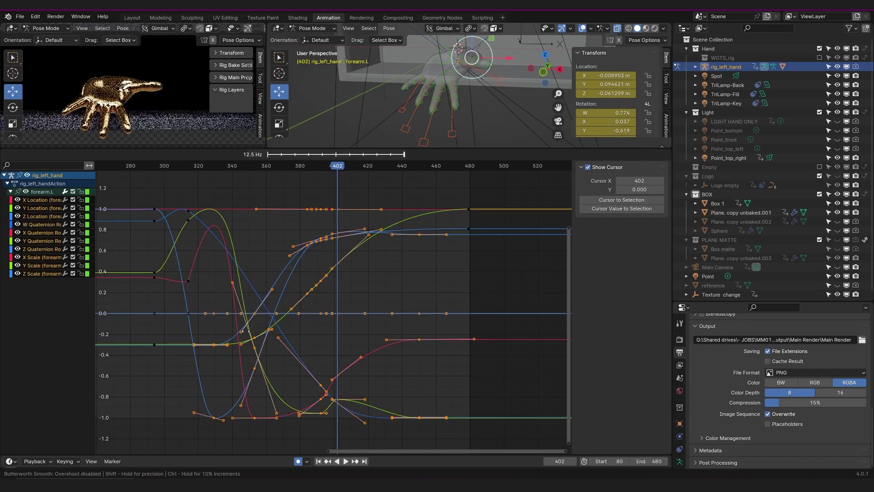
click(224, 416)
drag(182, 434, 212, 434)
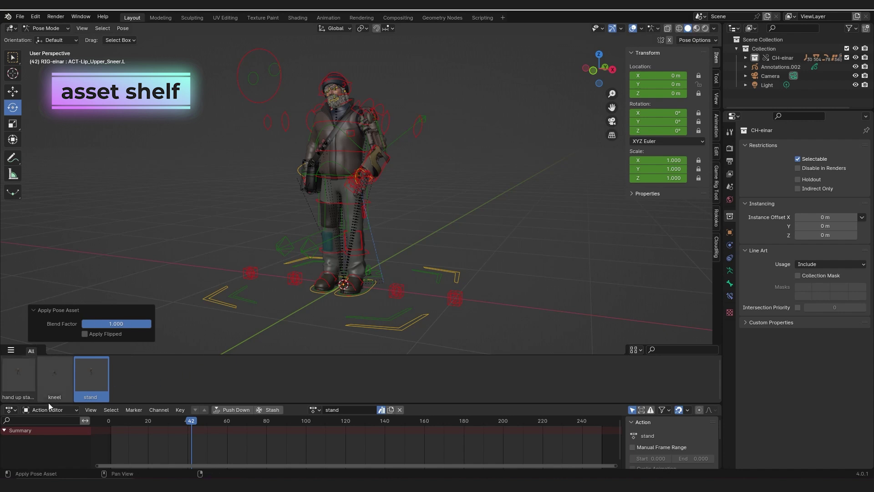
Apply the kneel and stand pose assets to the character in turn, finishing with the hand up pose
click(64, 366)
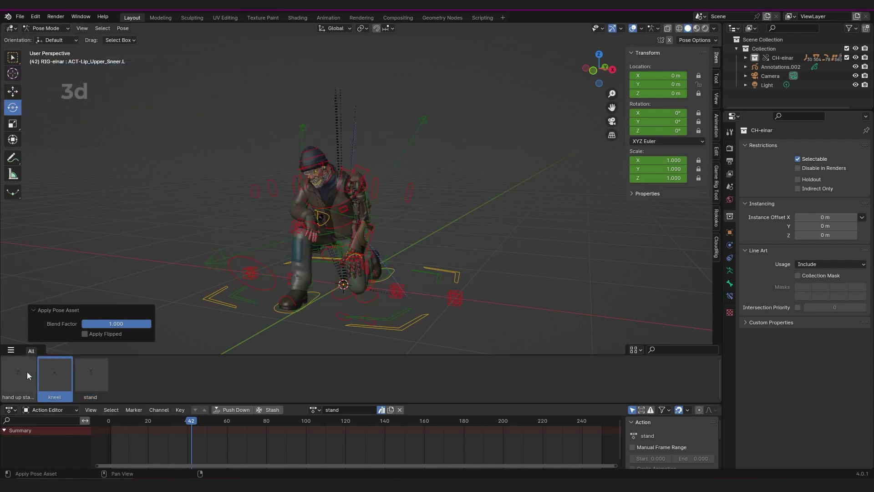
click(27, 372)
click(88, 370)
click(68, 374)
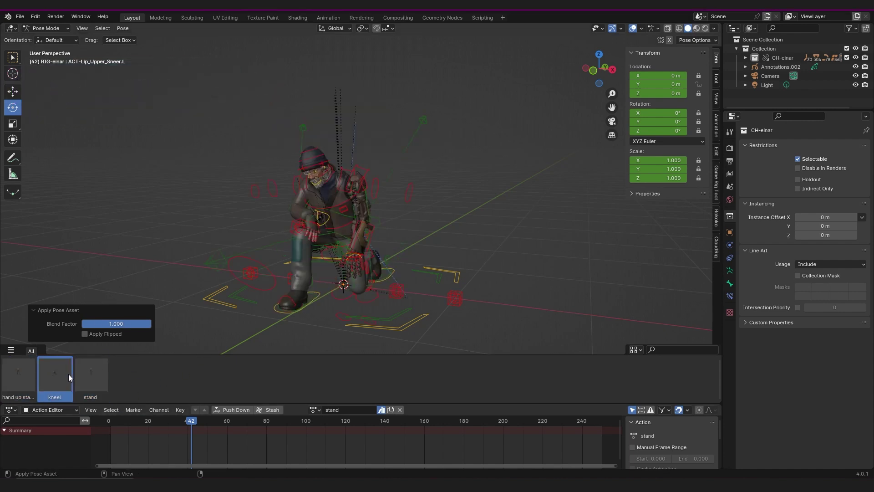
click(26, 373)
Look up the Pose Library add-on in Preferences by searching the add-ons for "pose", then close Preferences
click(35, 17)
click(48, 135)
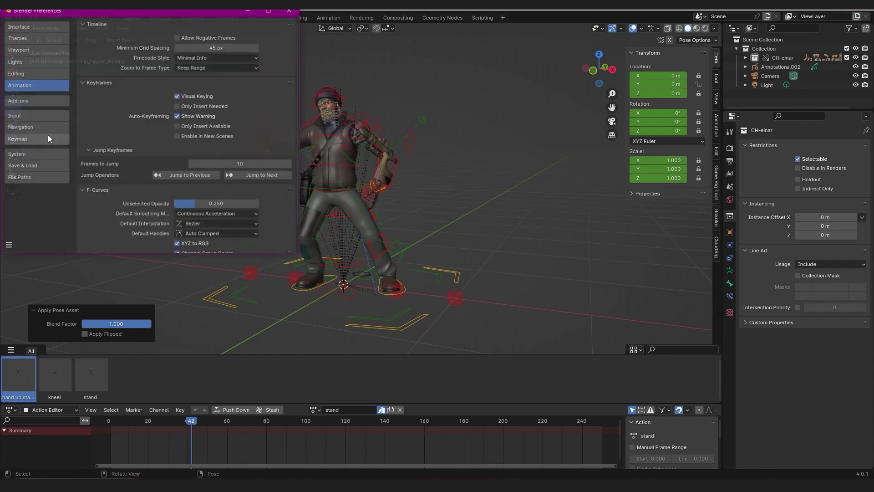
click(17, 100)
text(pose)
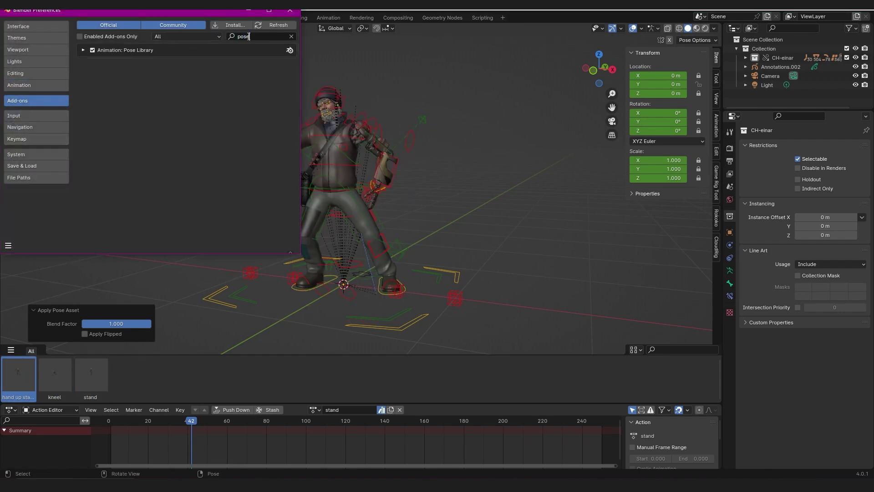
click(289, 11)
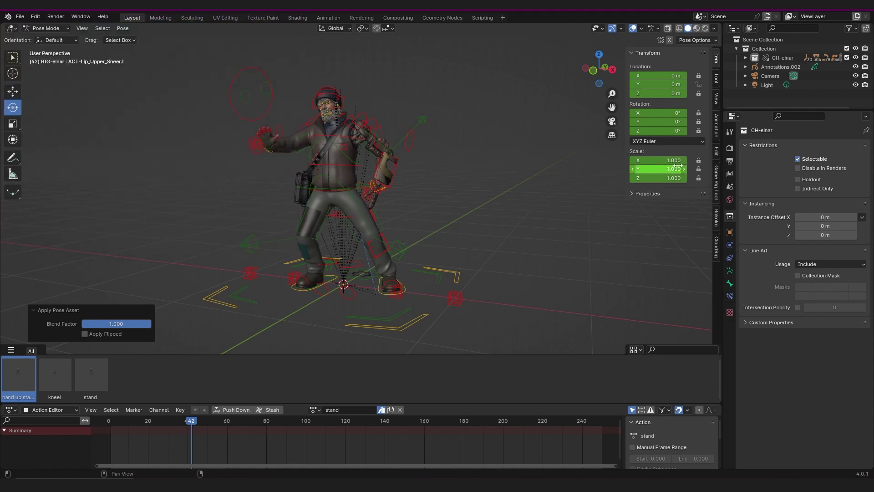
Toggle the asset shelf from the Pose Library section of the viewport sidebar
click(716, 126)
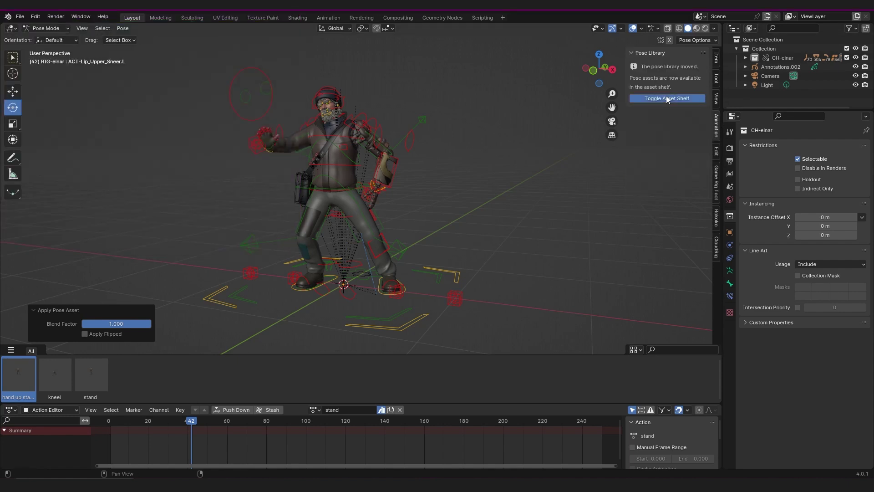
click(666, 98)
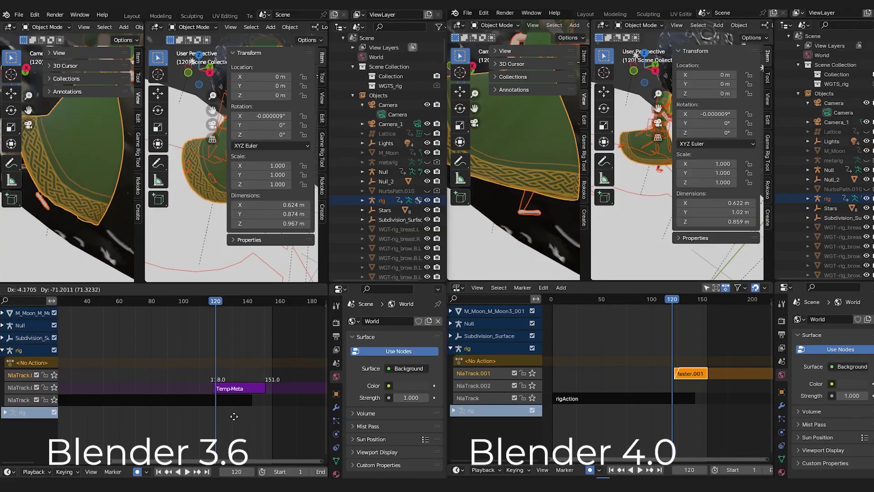
drag(234, 416, 228, 436)
drag(680, 376, 682, 400)
key(ctrl+z)
click(683, 399)
drag(323, 341, 320, 395)
scroll(320, 393, up, 4)
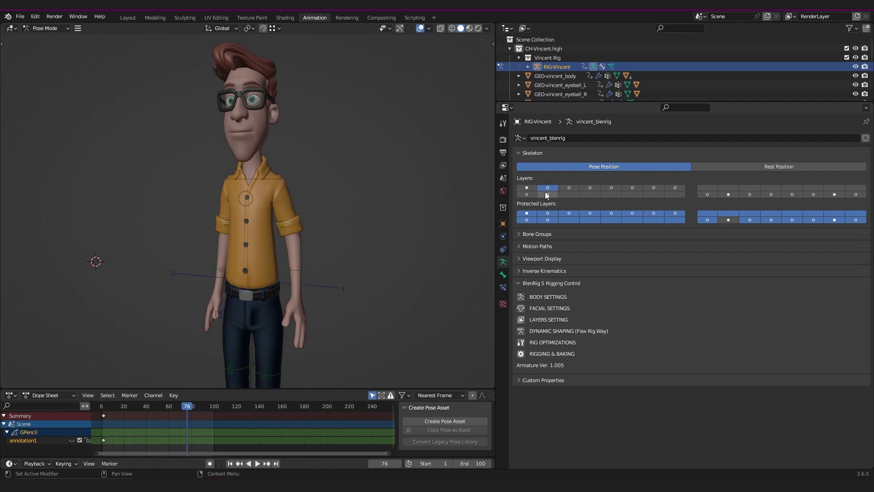
Show only the first bone layer of the Vincent rig and examine its body controls
click(526, 187)
scroll(332, 201, up, 1)
middle_drag(325, 201, 300, 208)
scroll(299, 208, up, 1)
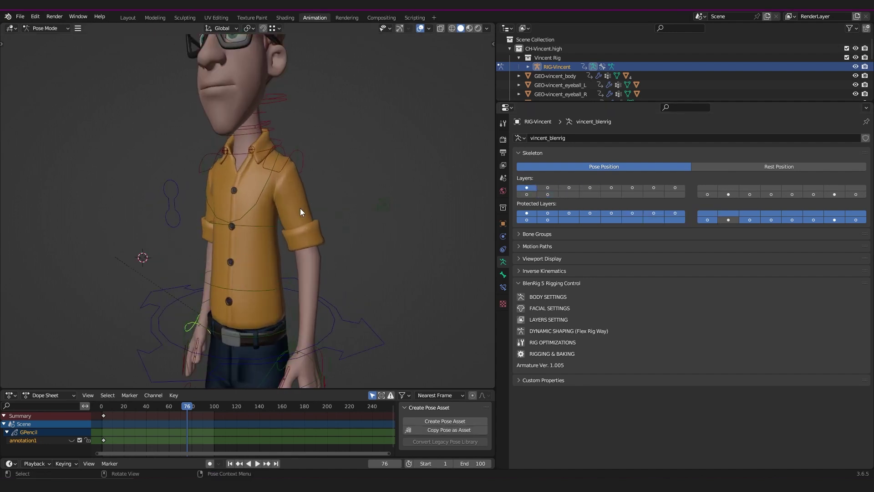
Display other bone layers of the Vincent rig, singly and several together, to compare their controls
click(593, 187)
click(609, 186)
drag(588, 188, 546, 187)
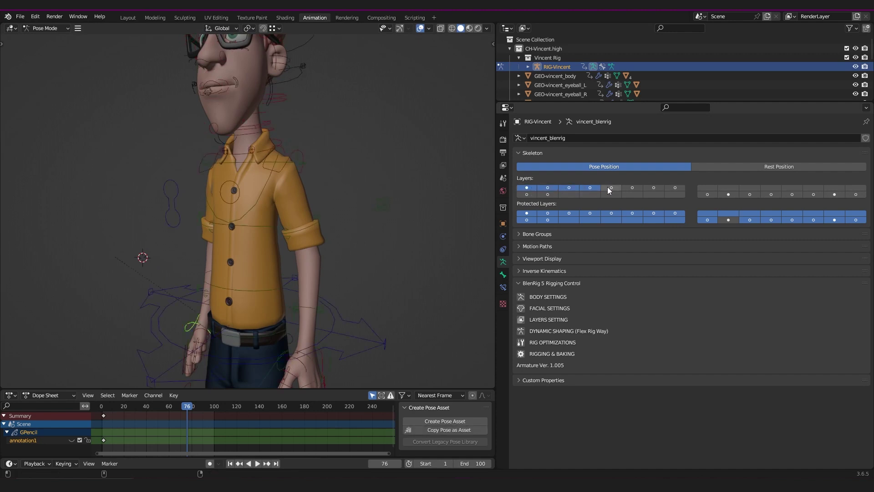
click(654, 187)
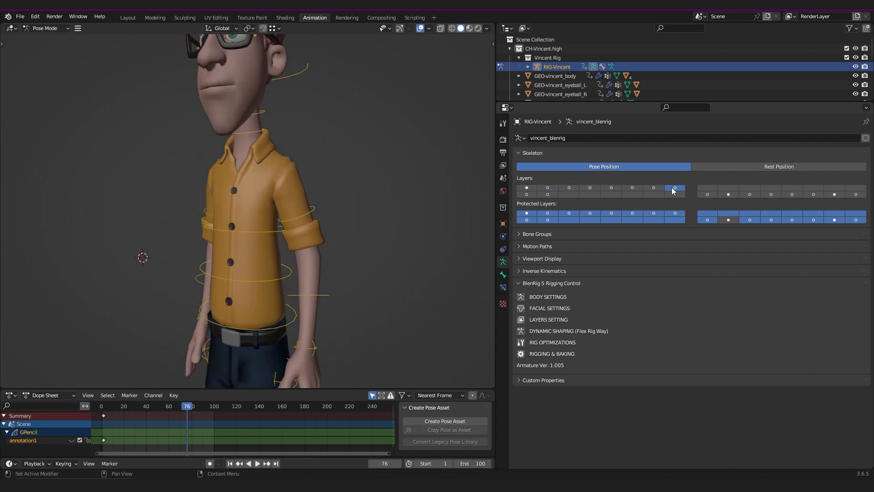
Isolate the Vincent rig's fourth bone layer and examine the facial controls up close
click(610, 189)
click(591, 188)
middle_drag(328, 196, 257, 154)
scroll(270, 220, up, 3)
middle_drag(269, 220, 267, 239)
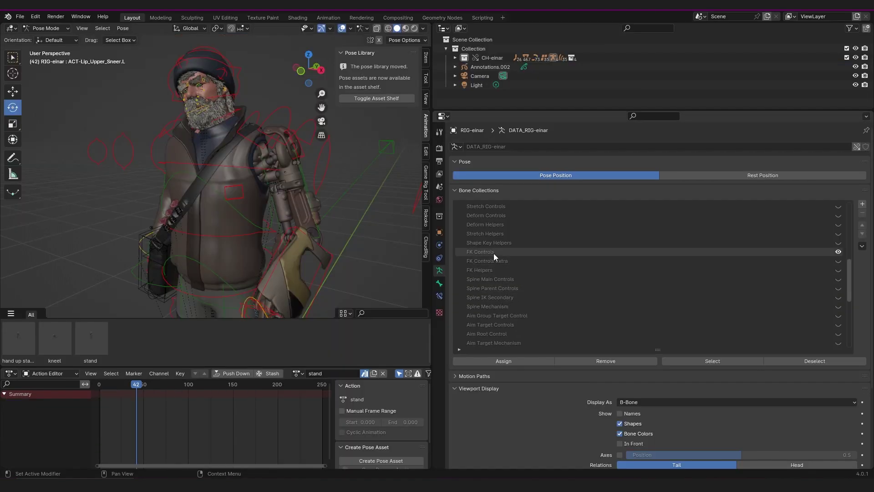
Browse the named bone collections of RIG-einar, including FK Controls and IK Controls
click(493, 253)
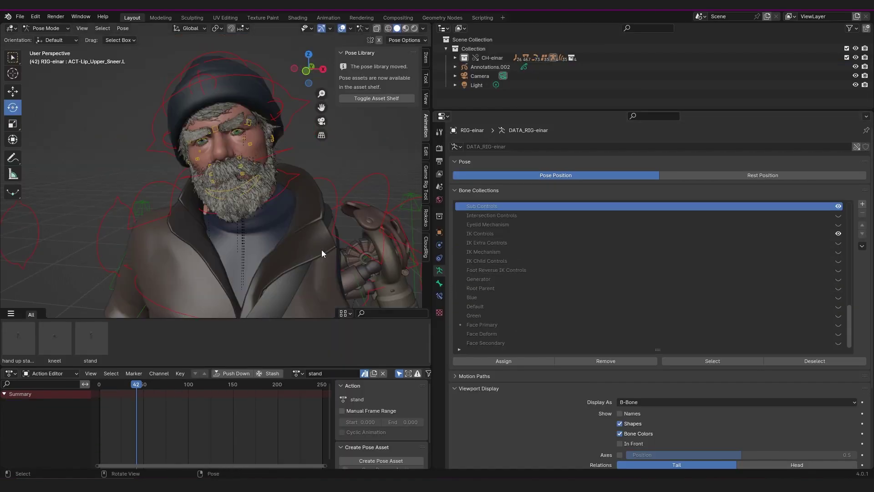
shift+middle_drag(321, 250, 332, 218)
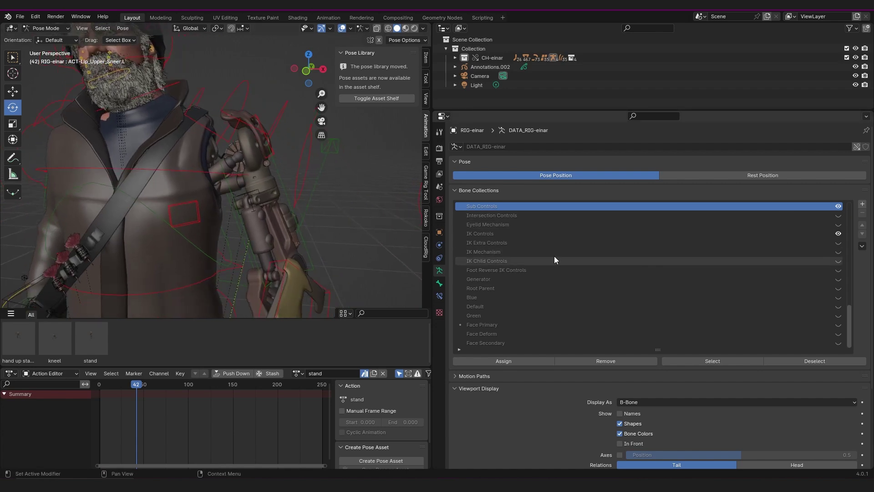
click(724, 233)
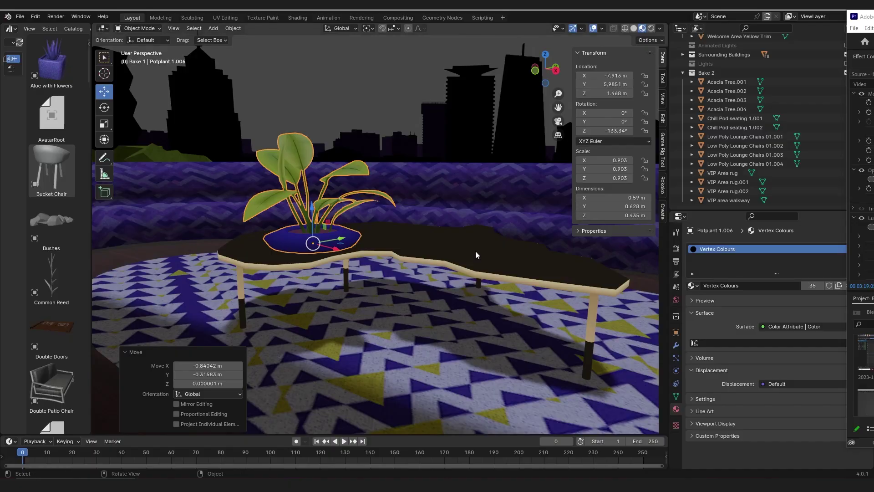
Move the pot plant along the tabletop about 0.21 m in X and 0.26 m in Y, using a snap base on the pot
mouse_move(335, 234)
middle_down()
mouse_move(351, 238)
mouse_move(344, 238)
middle_up()
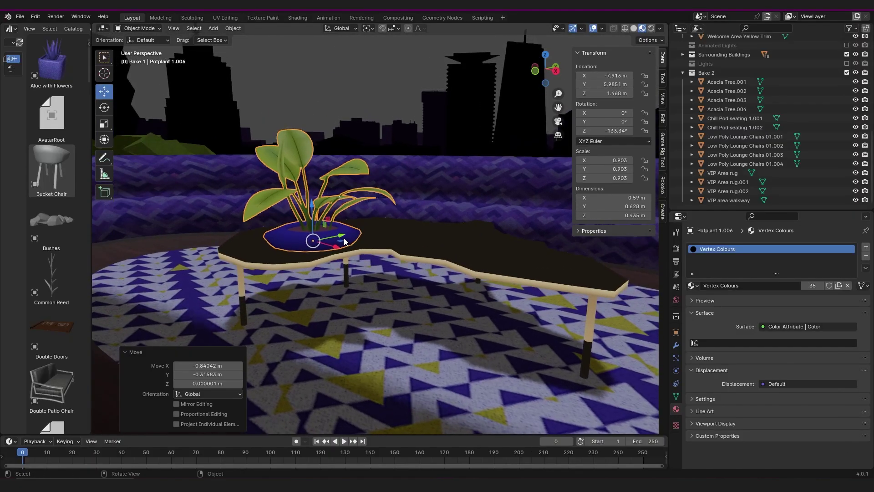
key(g)
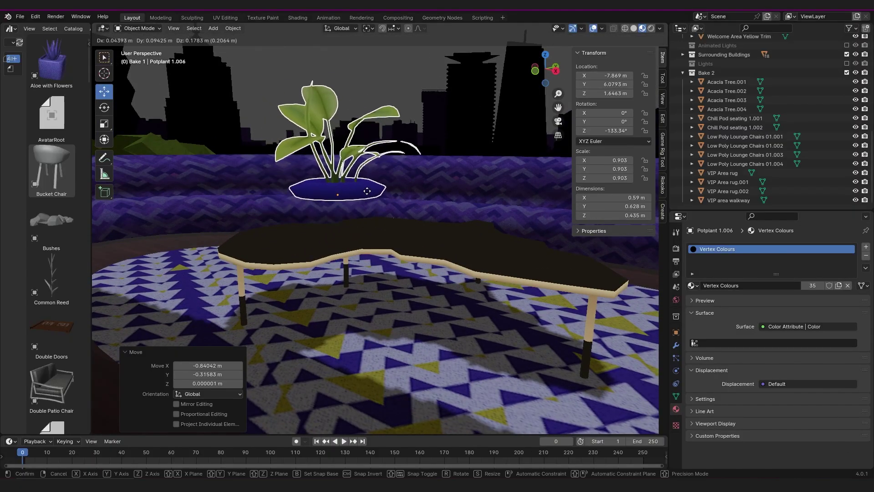
key(b)
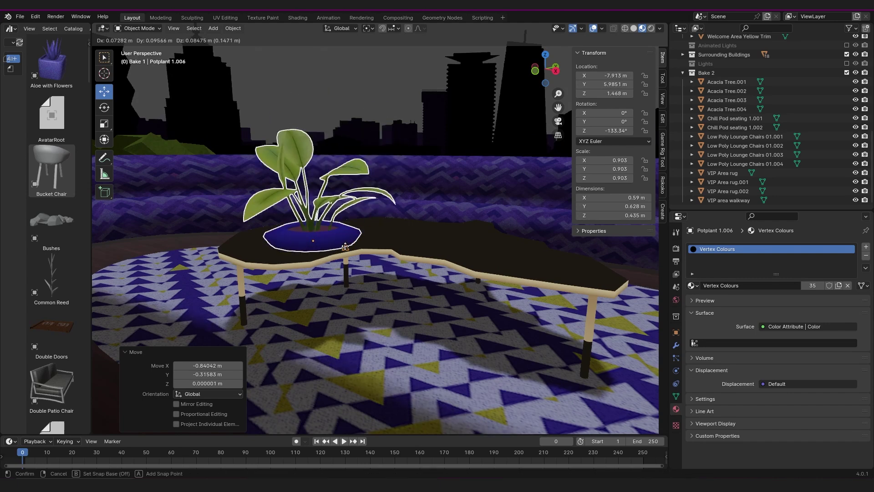
click(350, 244)
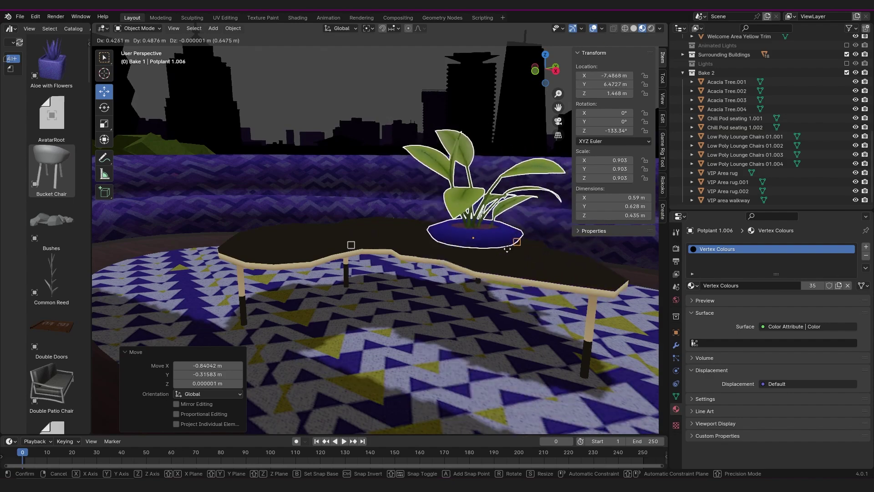
click(442, 237)
middle_drag(442, 237, 406, 291)
middle_drag(498, 327, 534, 307)
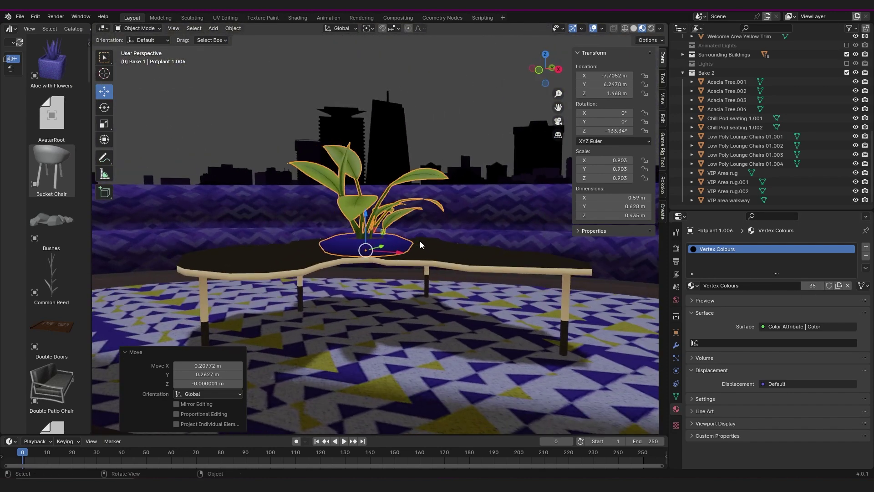
key(g)
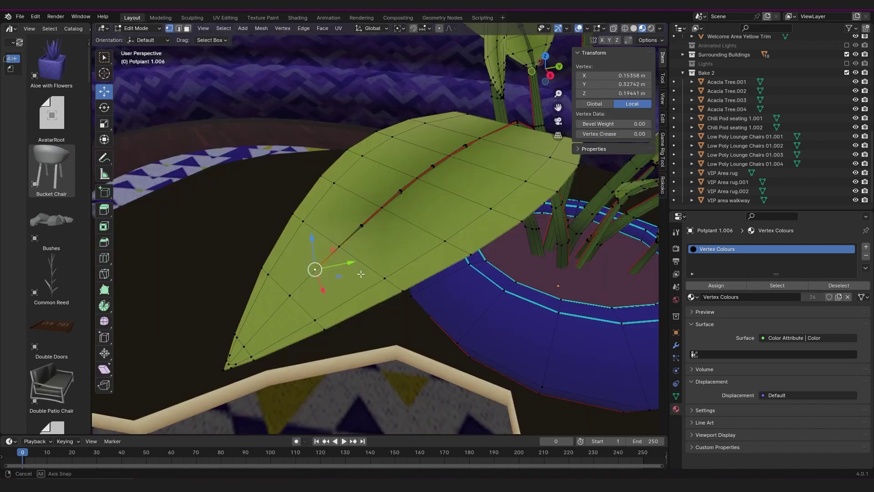
Move a vertex on the pot plant's leaf about 0.055 m up along Z in Edit Mode
middle_drag(316, 267, 325, 255)
key(g)
key(z)
click(326, 137)
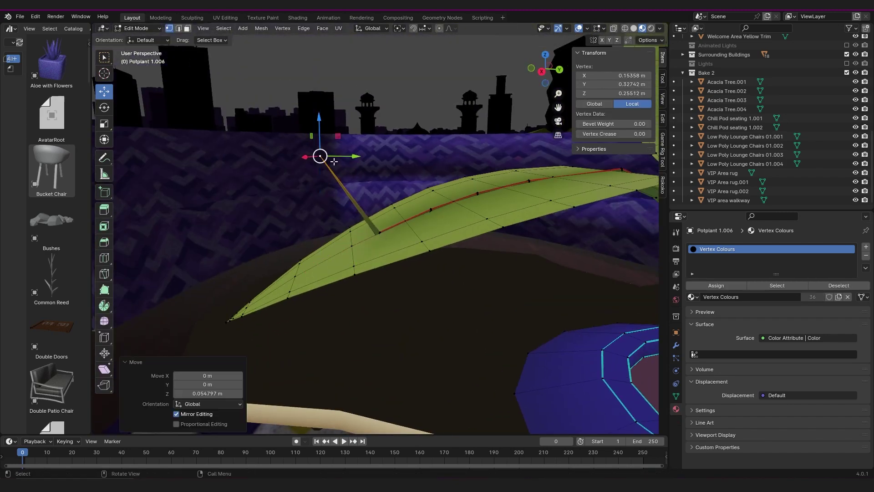
middle_drag(326, 138, 314, 171)
key(g)
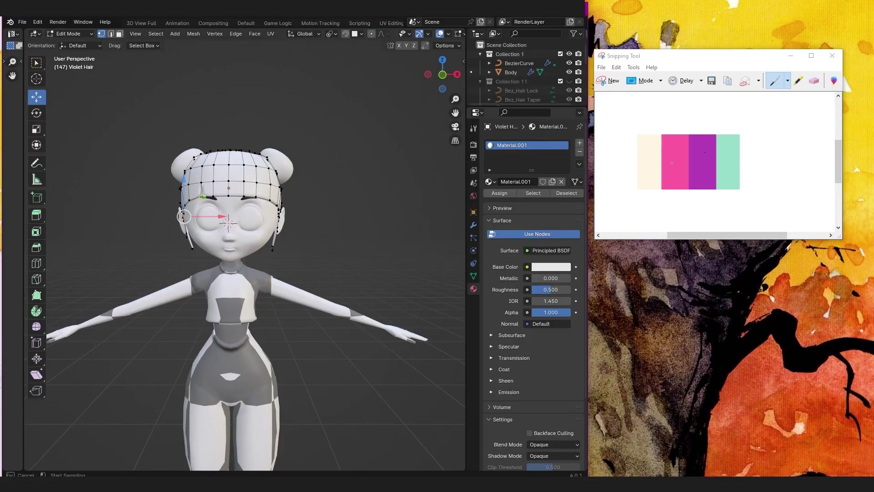
Sample the pink swatch from the Snipping Tool palette as the Base Color of the hair's Material.001
click(675, 156)
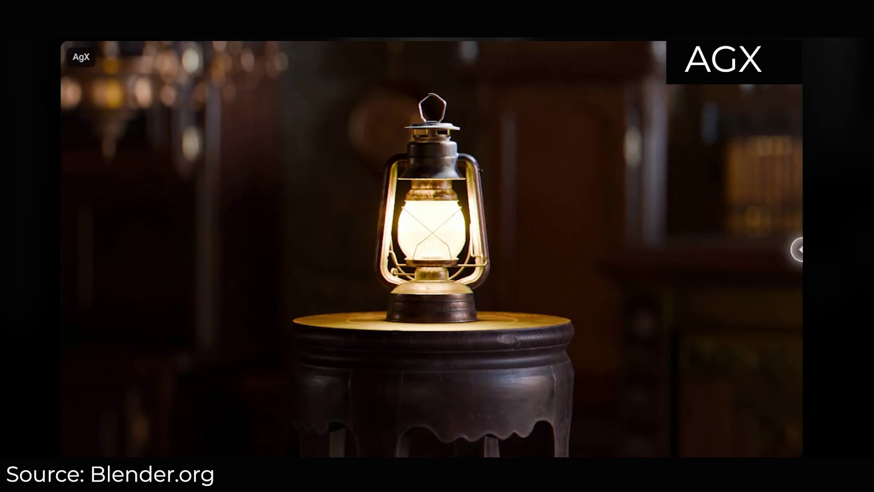
drag(794, 255, 821, 237)
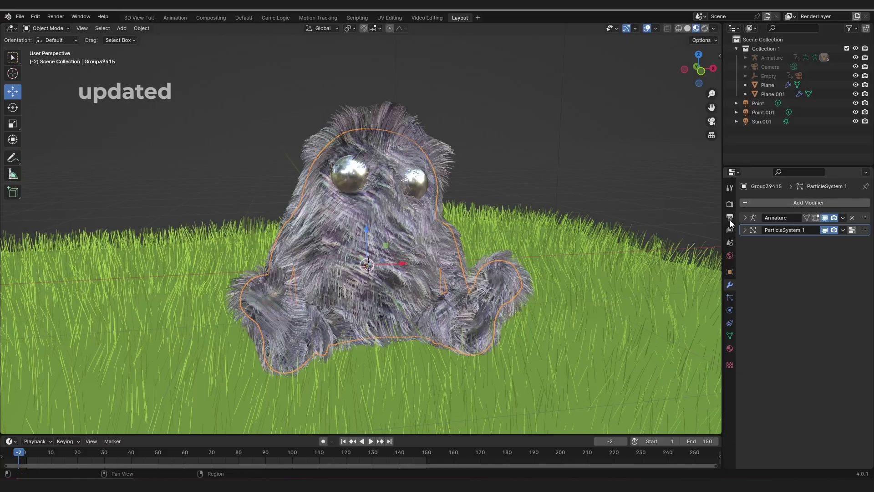
Widen the properties editor and browse the grouped modifier categories, such as Edit and Generate, available for the furry creature
drag(723, 221, 528, 219)
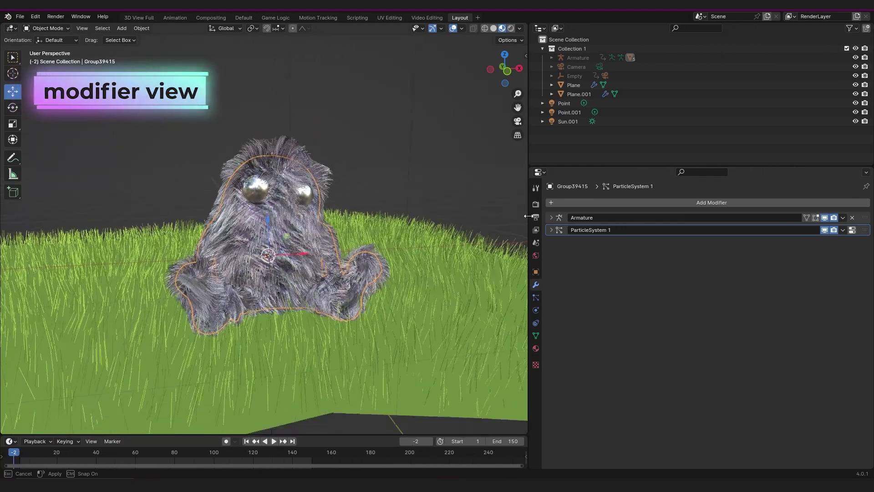
click(653, 206)
mouse_move(625, 231)
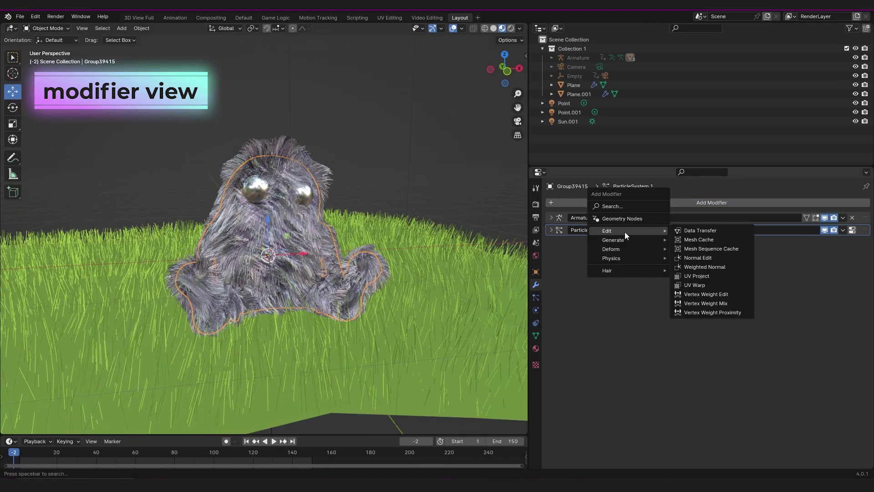
mouse_move(619, 248)
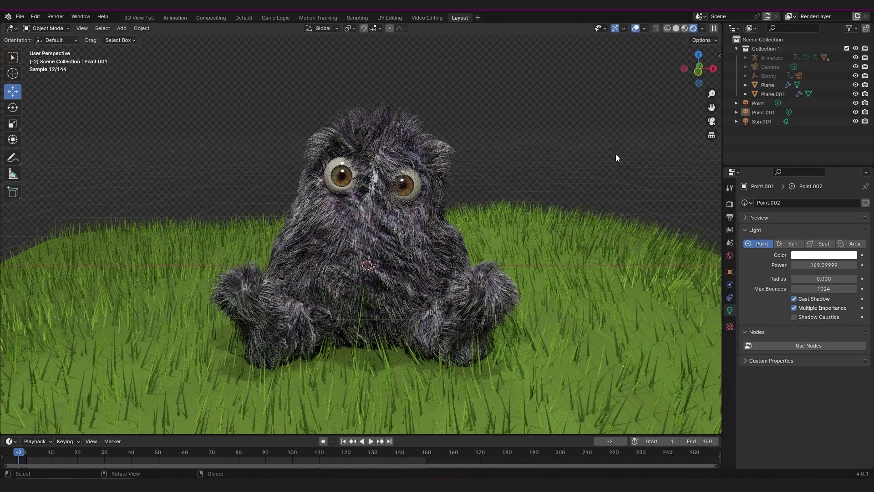
Show the scene in Material Preview shading and search the objects that can be added for "con"
click(685, 28)
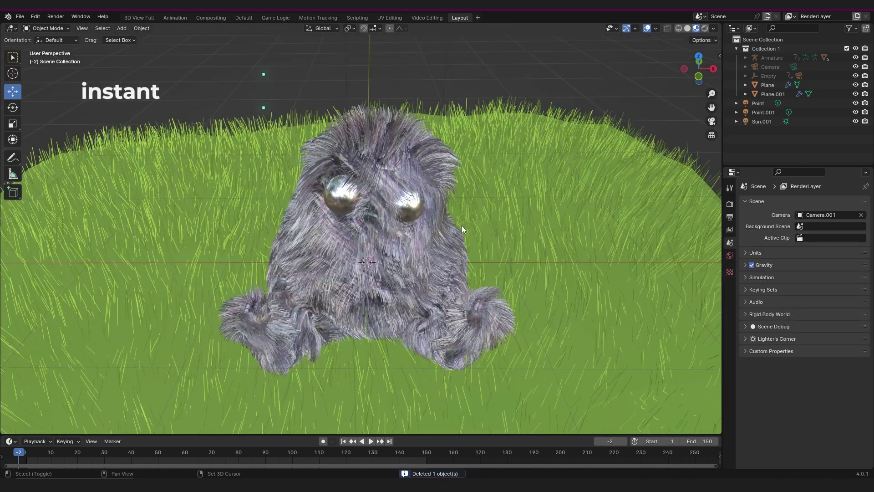
key(shift+a)
text(con)
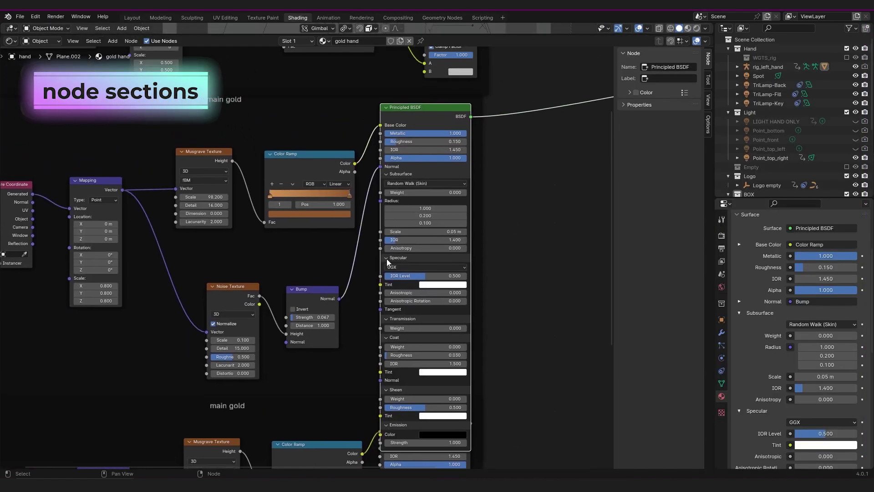
Collapse the Specular, Subsurface, Coat, Sheen and Emission sections of the gold hand material's Principled BSDF node
click(386, 259)
click(386, 173)
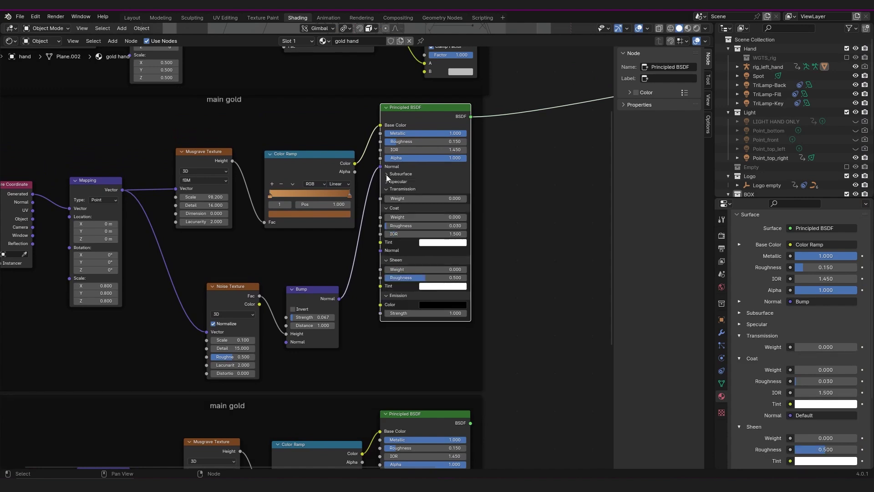
click(386, 208)
click(386, 215)
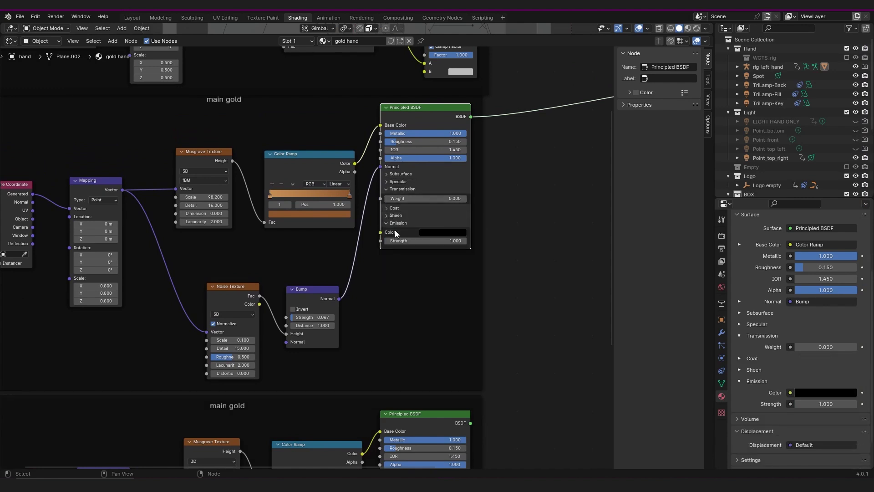
click(387, 223)
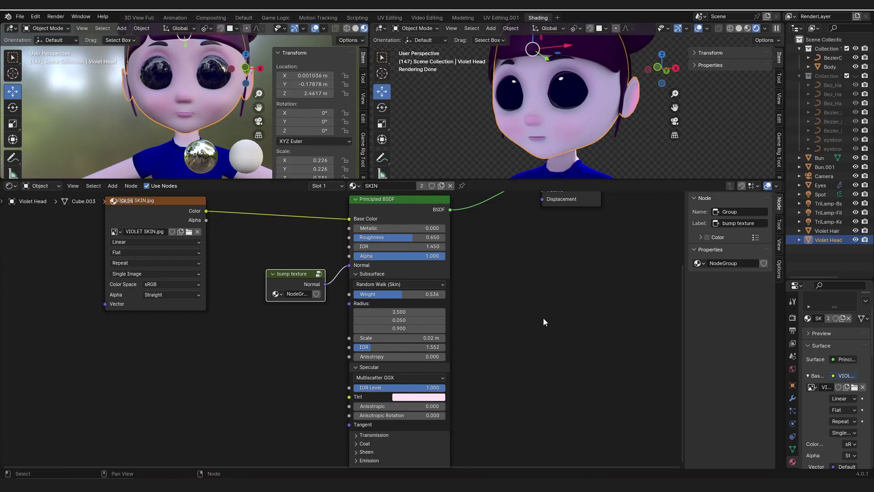
Select the character's eyes and raise the specular IOR Level in their Principled BSDF node
middle_drag(504, 317, 504, 303)
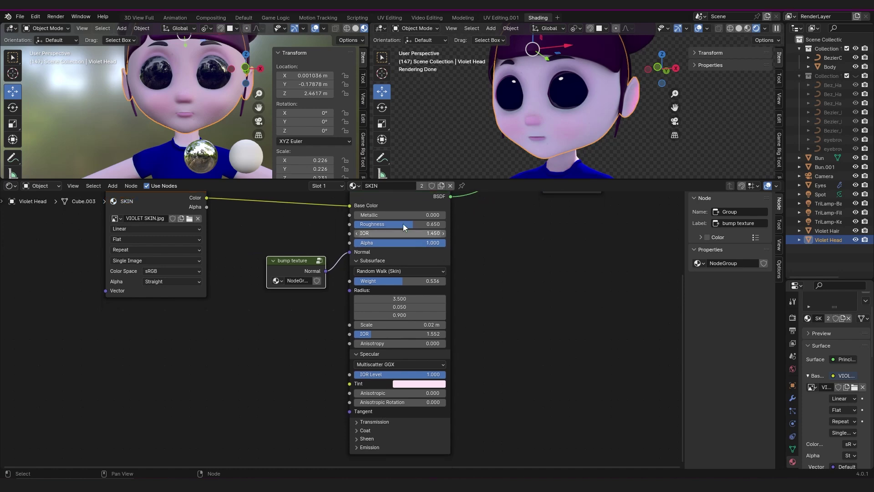
middle_drag(472, 242, 471, 261)
middle_drag(457, 338, 462, 303)
shift+scroll(460, 328, up, 3)
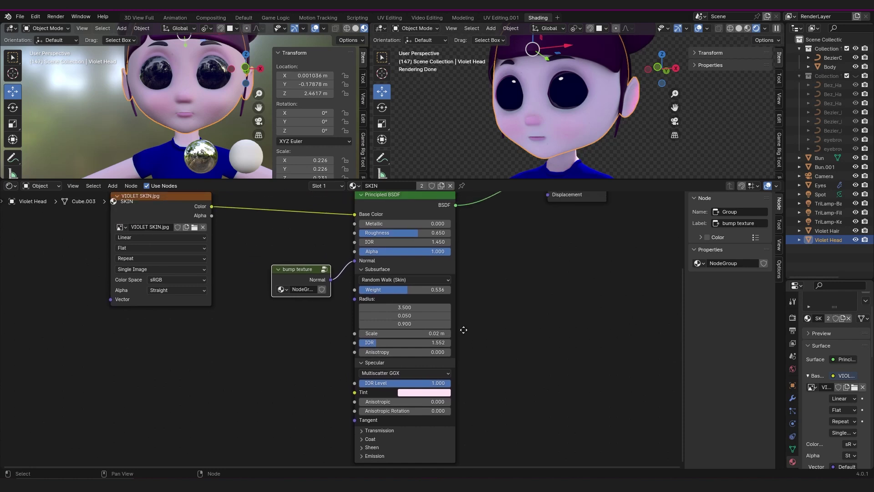
click(207, 78)
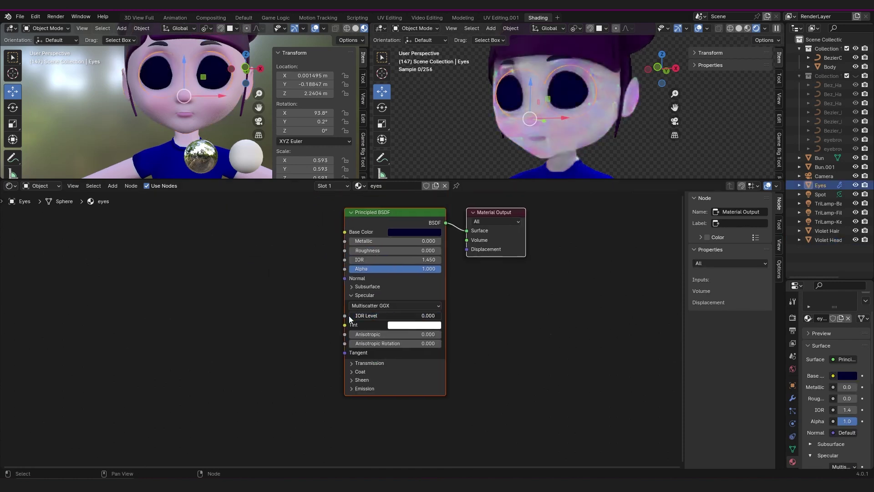
drag(356, 317, 445, 316)
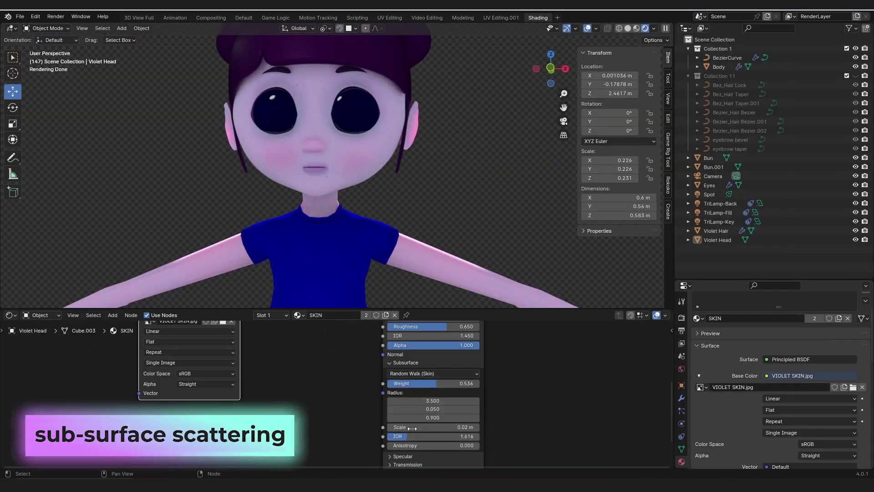
Try a different subsurface IOR on the SKIN material and look over its subsurface method and radius settings
drag(407, 438, 426, 439)
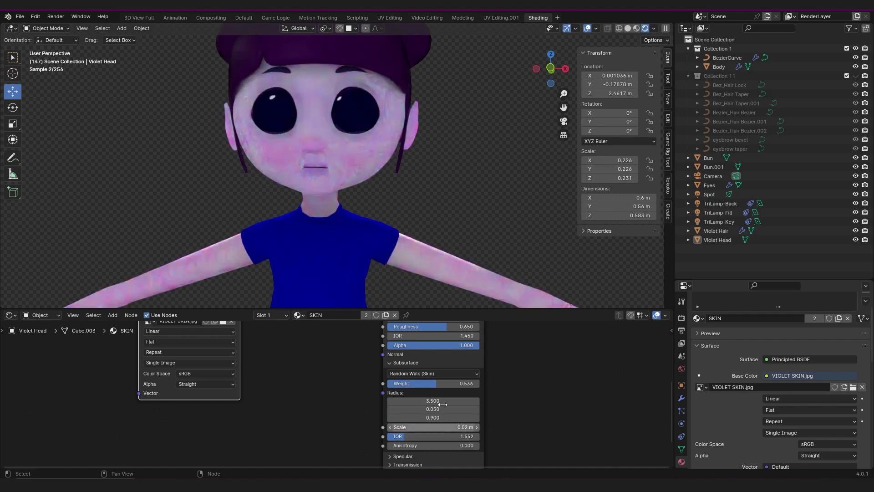
click(408, 374)
click(407, 412)
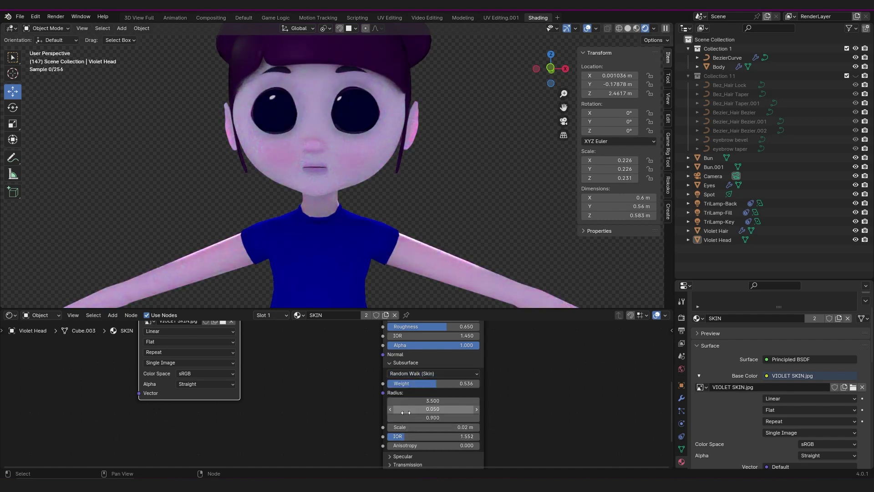
middle_drag(411, 350, 421, 447)
drag(382, 396, 420, 417)
middle_drag(408, 425, 415, 385)
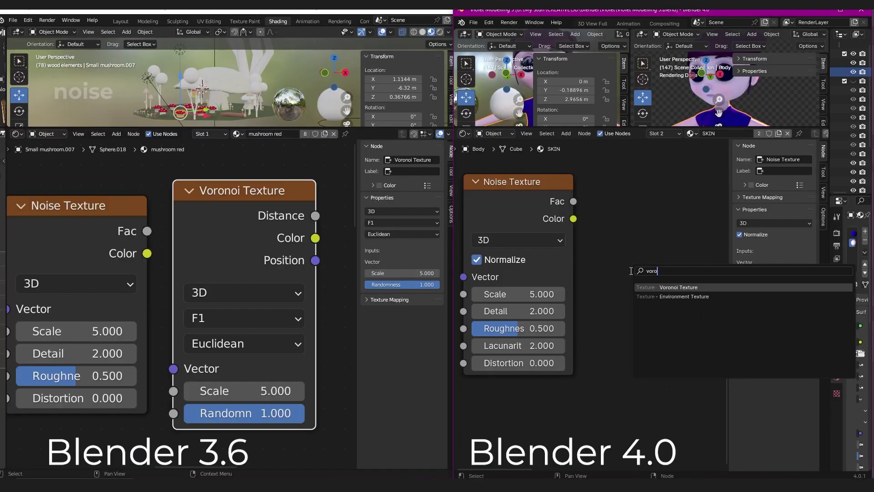
Add a Voronoi Texture node beside the Noise Texture node in the SKIN material and enable its Normalize option
text(ronoi)
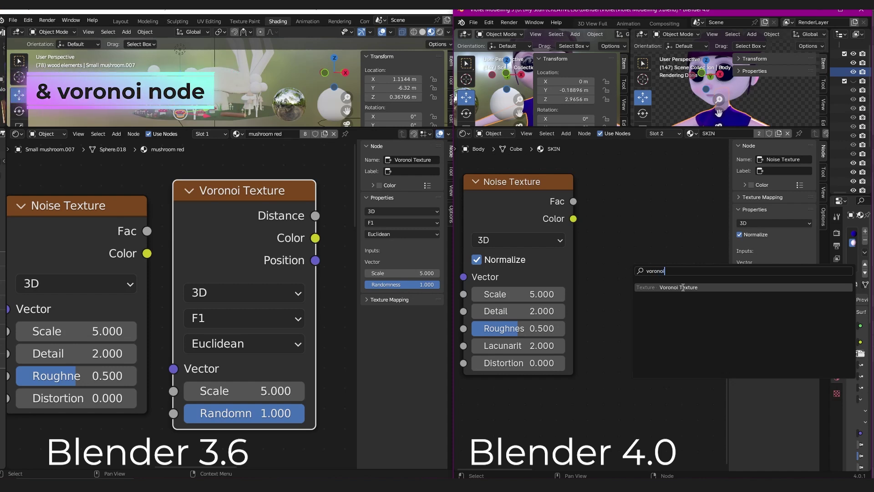
key(Return)
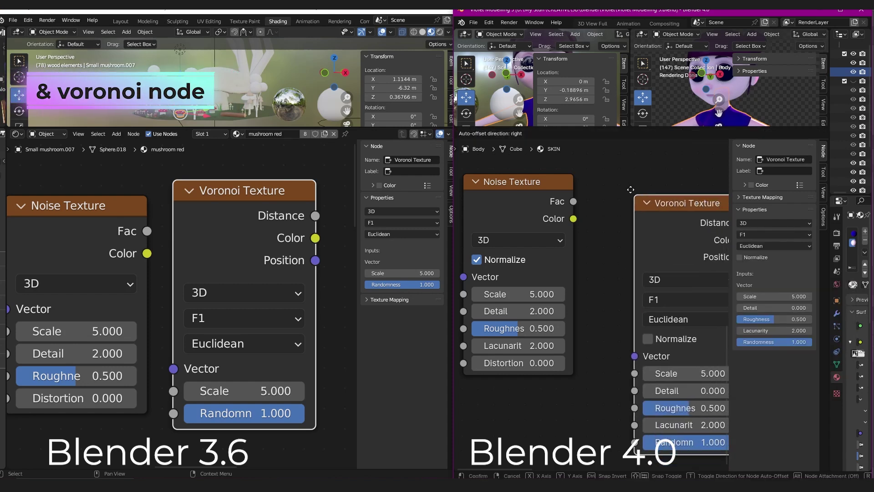
click(592, 168)
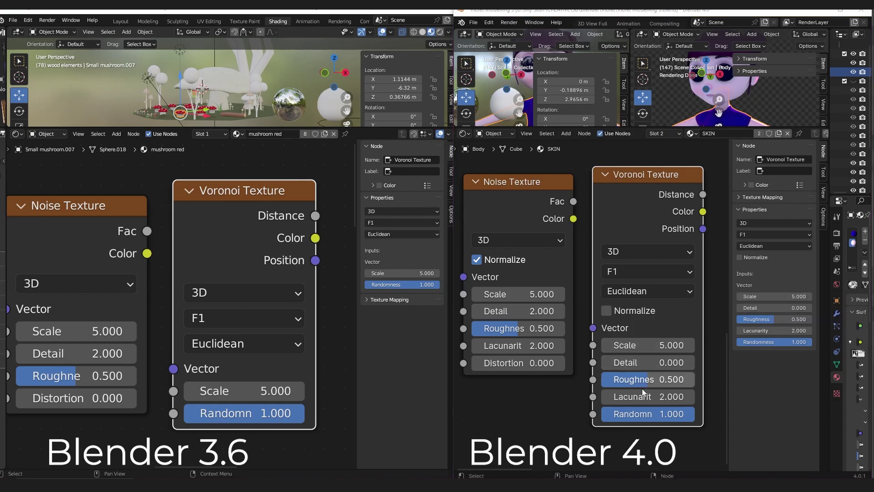
click(606, 311)
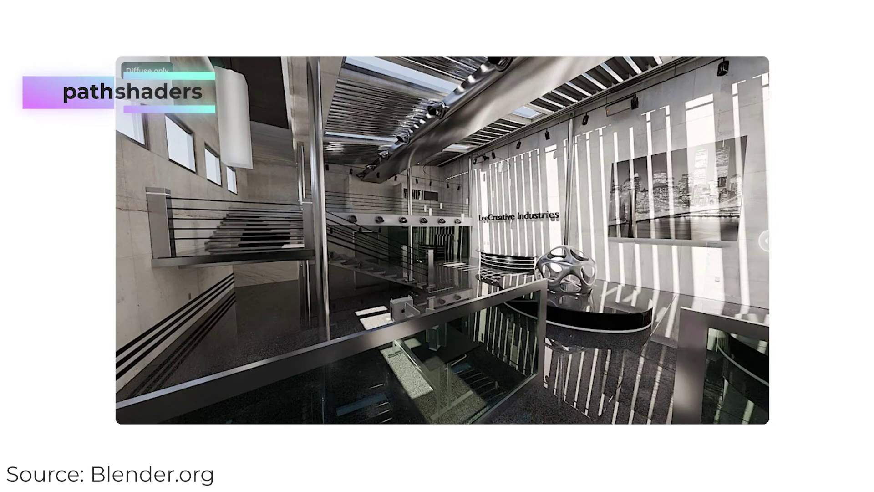
drag(742, 242, 438, 254)
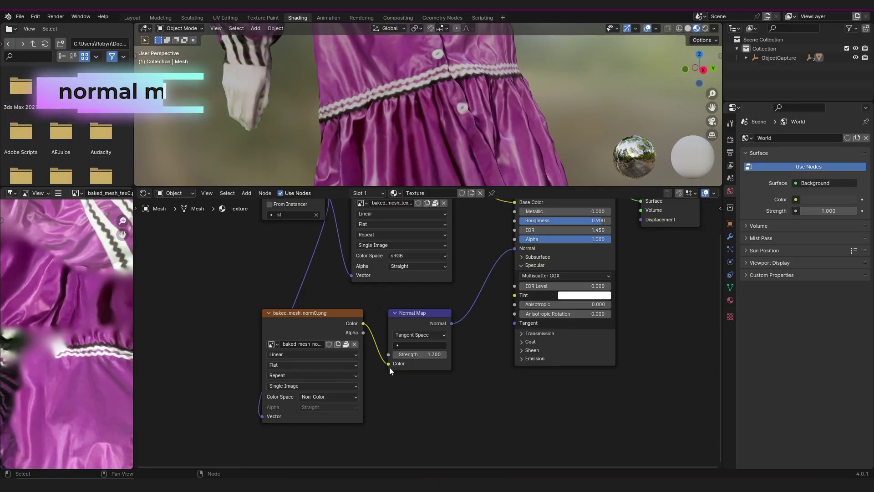
mouse_move(417, 355)
mouse_down()
mouse_move(373, 355)
mouse_move(437, 354)
mouse_move(400, 354)
mouse_up()
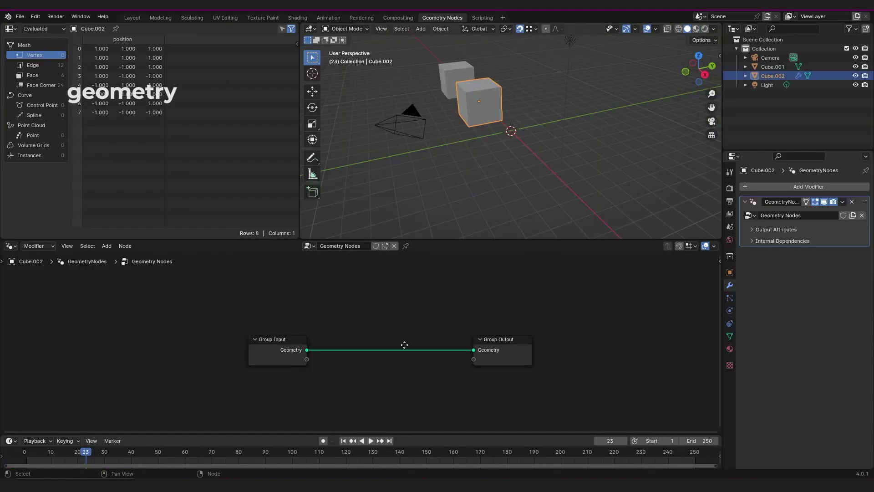
Add a Points to Volume node to Cube.002's geometry node tree, between the Group Input and Group Output nodes
key(shift+a)
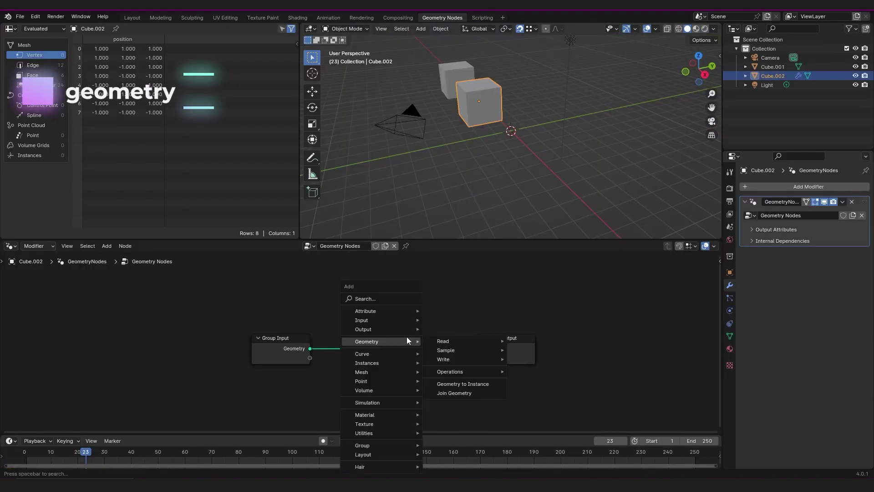
text(point)
key(Return)
click(333, 292)
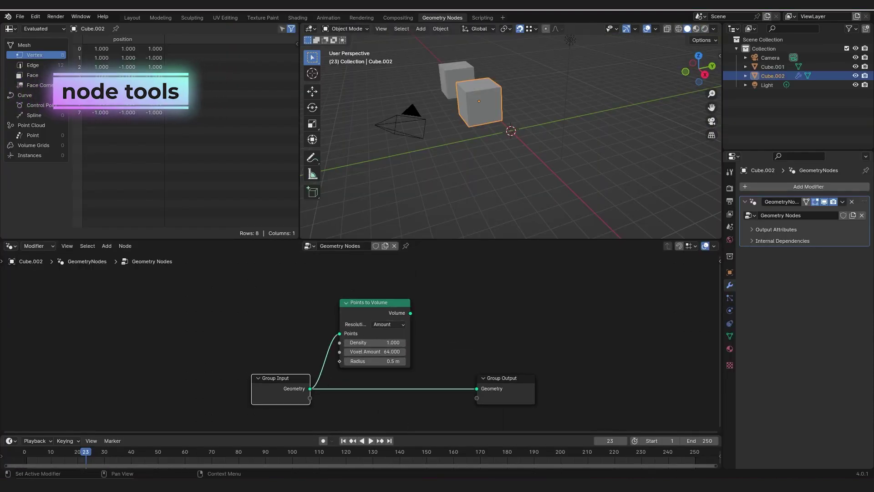
Add a Volume to Mesh node beside Points to Volume and feed the Volume output into it
key(shift+a)
mouse_move(378, 311)
text(volume)
click(402, 335)
click(430, 309)
drag(414, 314, 430, 338)
Space out the group nodes, link Volume to Mesh's Mesh output to Group Output, and disconnect Group Input from the Points input
drag(272, 379, 203, 372)
drag(521, 381, 587, 315)
drag(501, 319, 543, 321)
drag(342, 335, 278, 360)
Add an Object Info node as the source for Points to Volume and expose its Object input on the Group Input node
key(shift+a)
text(object)
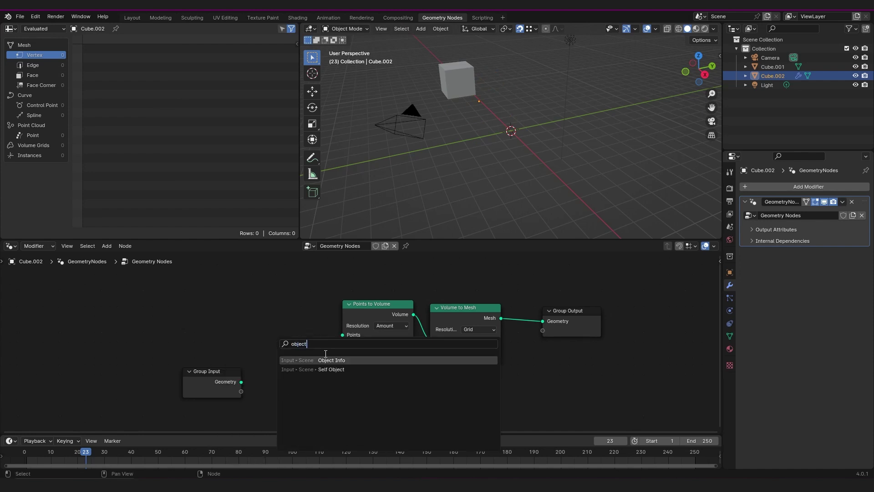
key(Return)
key(shift+a)
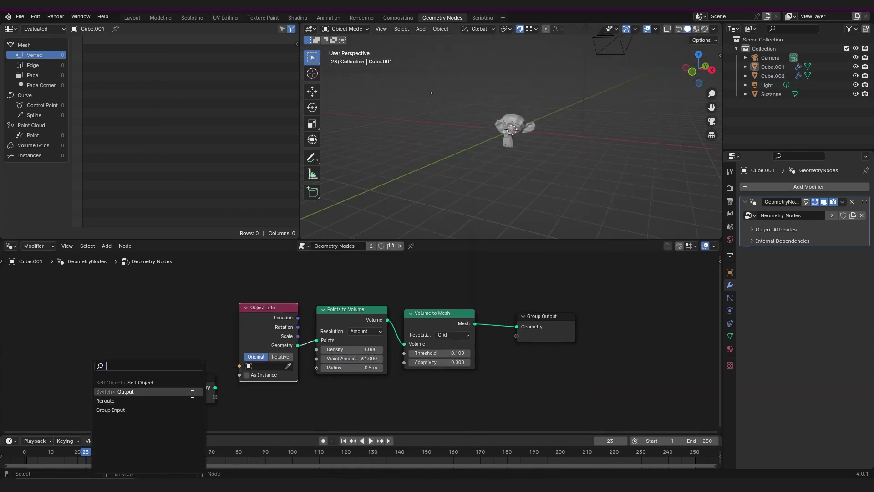
drag(240, 366, 215, 396)
Rearrange the nodes and expose Density, Voxel Amount, Radius, Threshold and Adaptivity as inputs on the Group Input node
drag(353, 311, 353, 365)
middle_drag(316, 362, 355, 300)
drag(223, 314, 222, 336)
middle_drag(309, 363, 319, 391)
drag(366, 369, 266, 394)
drag(474, 264, 501, 337)
drag(482, 376, 266, 413)
middle_drag(282, 392, 293, 387)
Rename the geometry node group as Voxel_Mod
click(350, 248)
key(Caps_Lock)
text(Voxel_Mod)
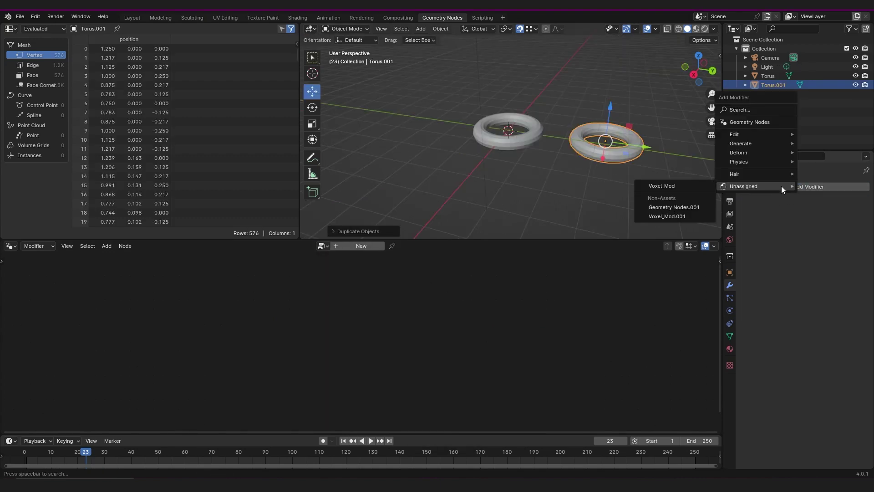
Apply the Voxel_Mod node group as a modifier on Torus.001 and pick Torus as its Object
click(696, 186)
click(843, 215)
click(525, 143)
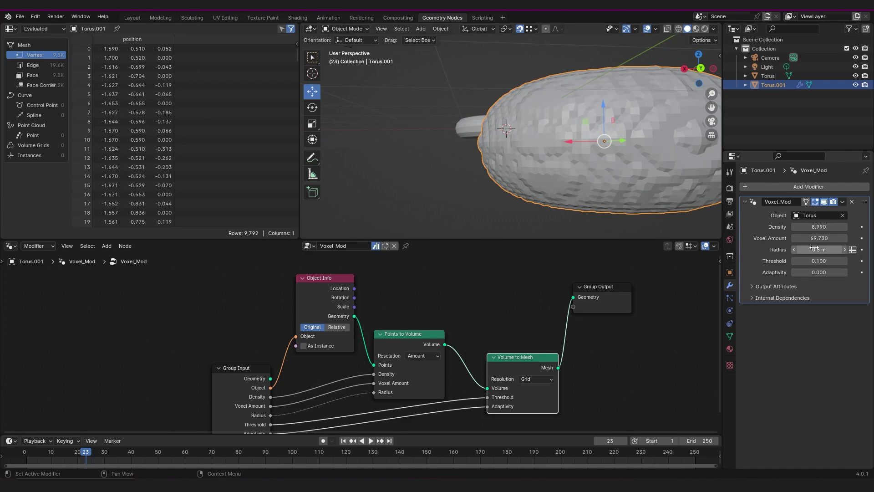